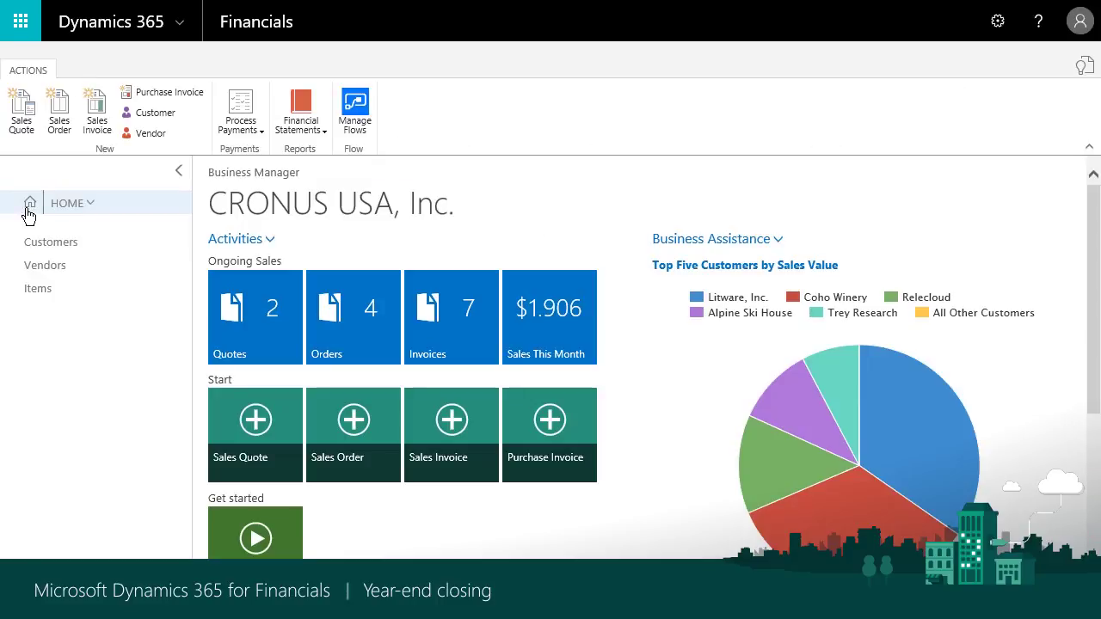
- Open the Accounting Periods list from the Finance section of the manual setup
left_click(77, 207)
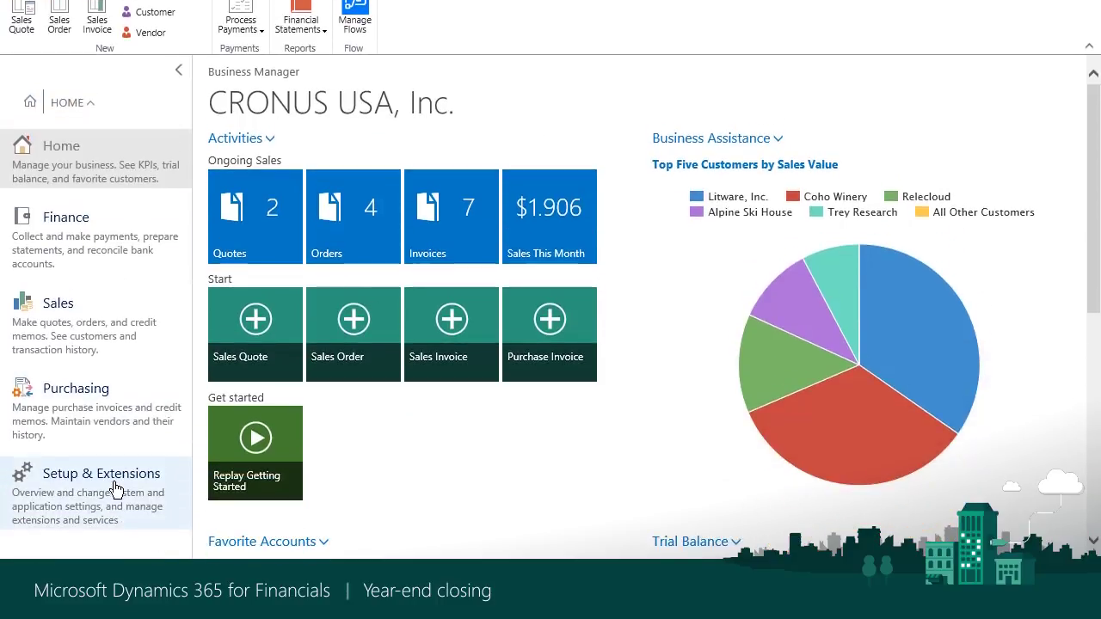
left_click(80, 503)
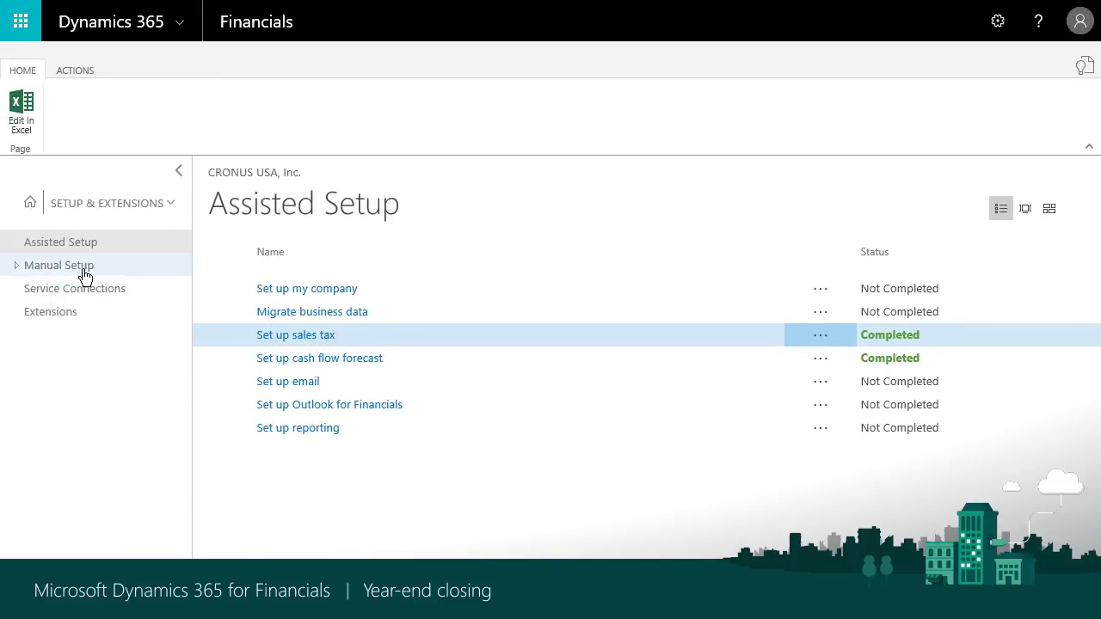
left_click(84, 273)
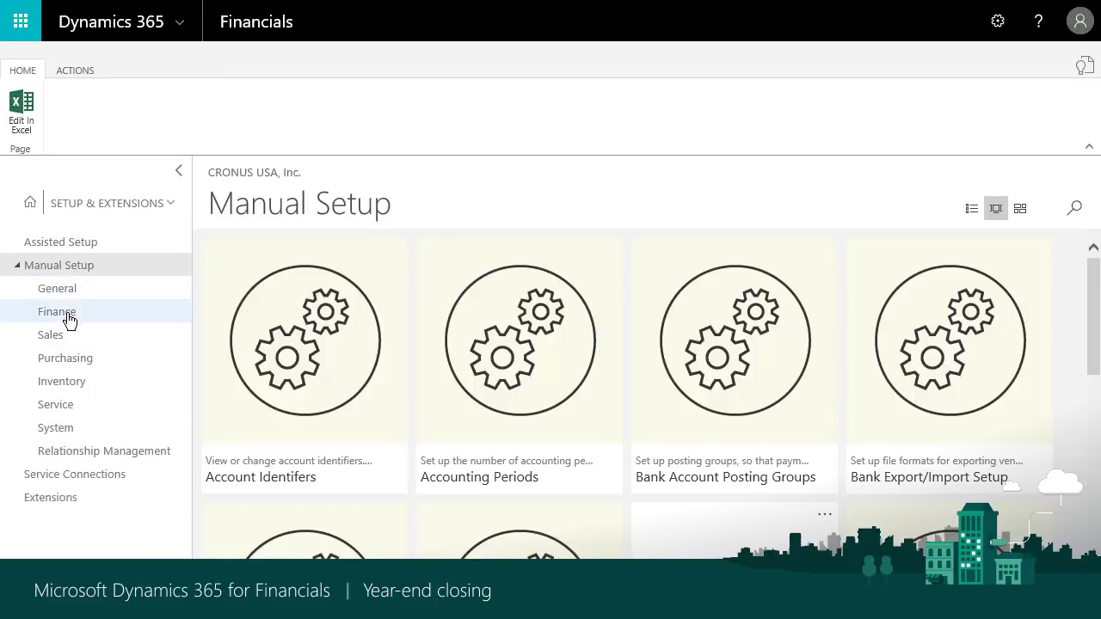
left_click(67, 314)
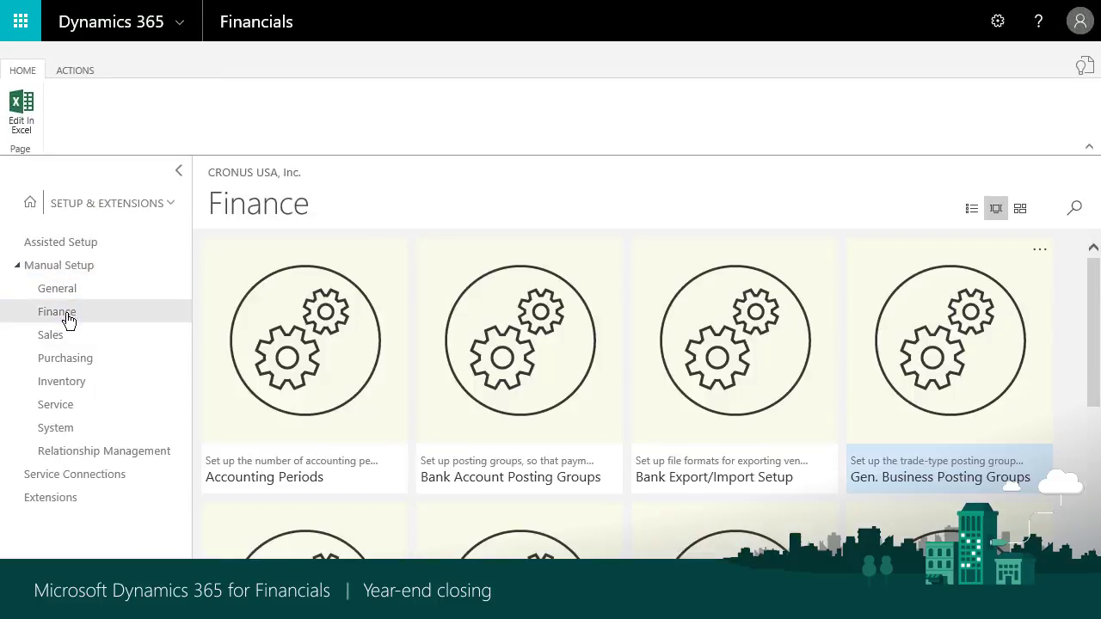
left_click(312, 325)
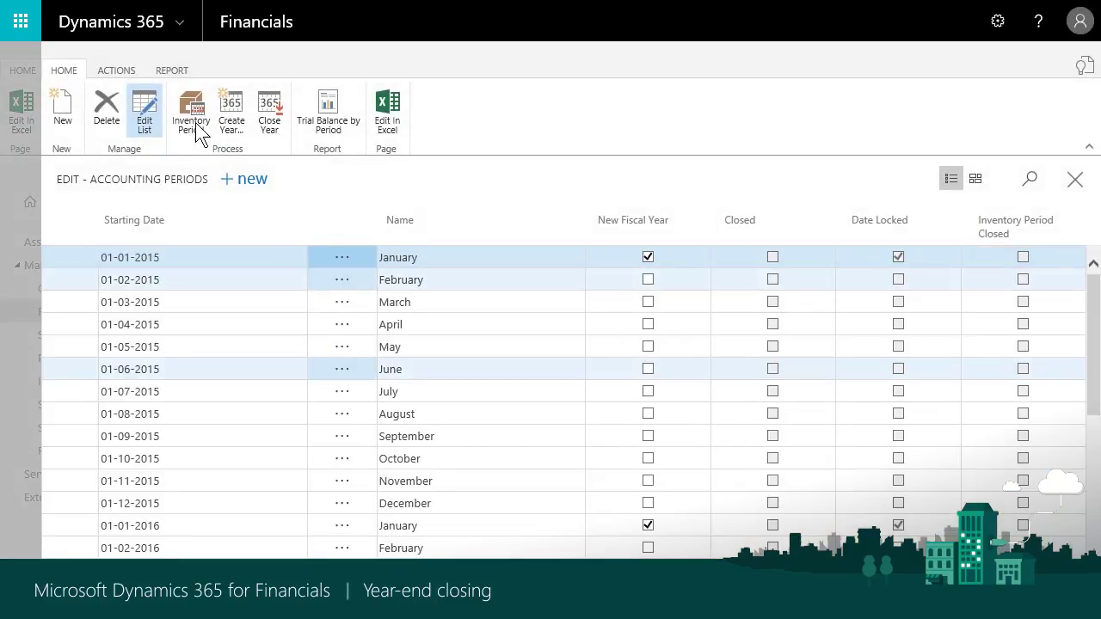
- Create a fiscal year starting 01-01-2017 with 12 periods of 1M each
left_click(236, 107)
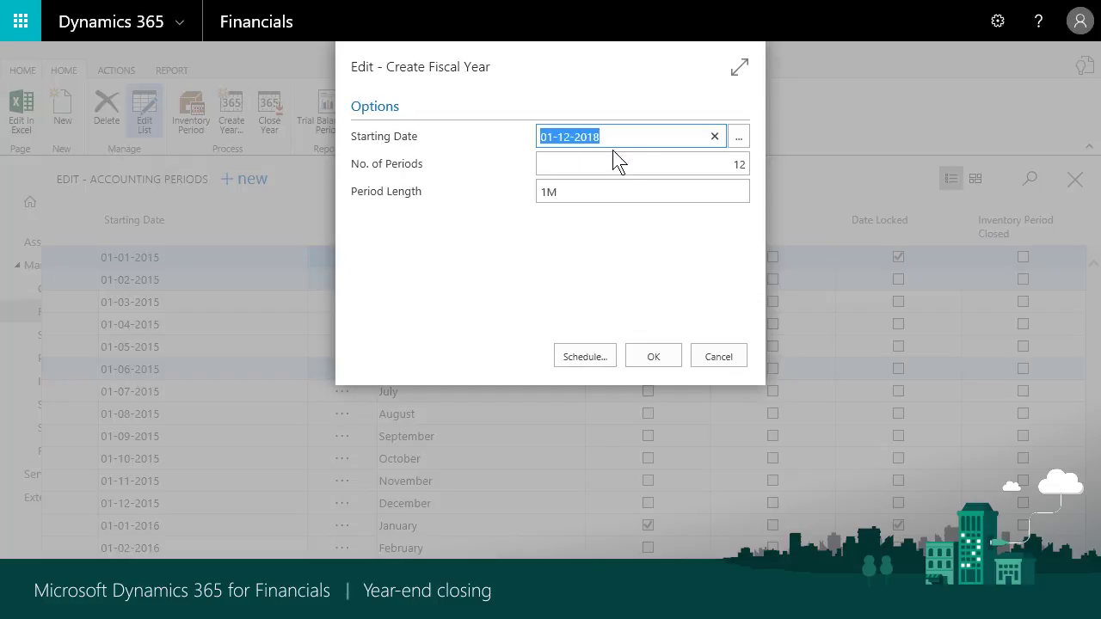
type("01012017")
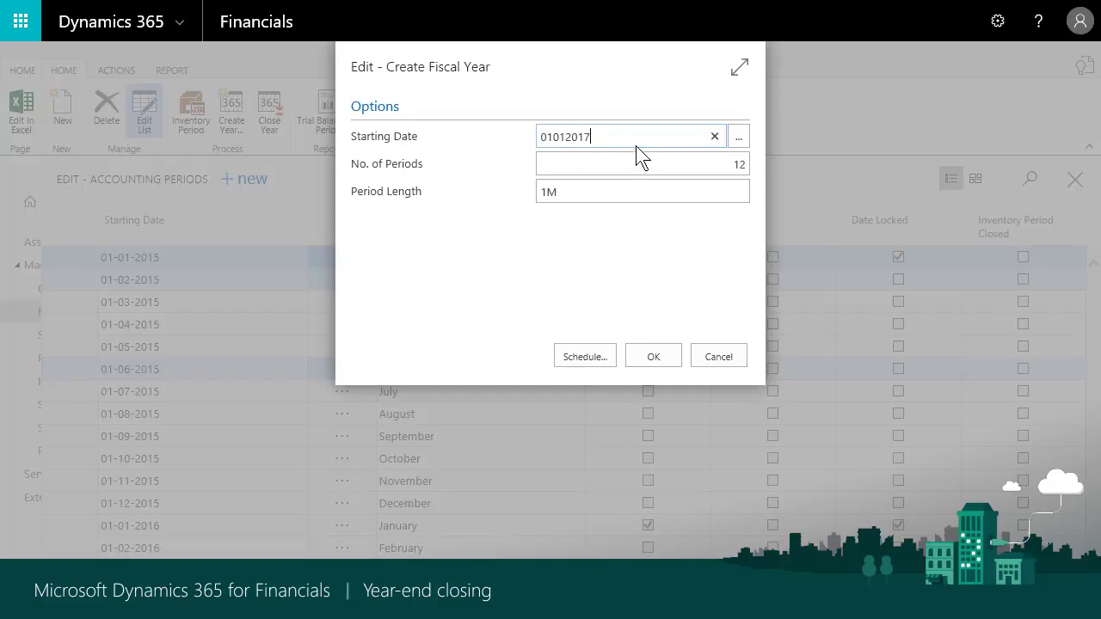
key("Tab")
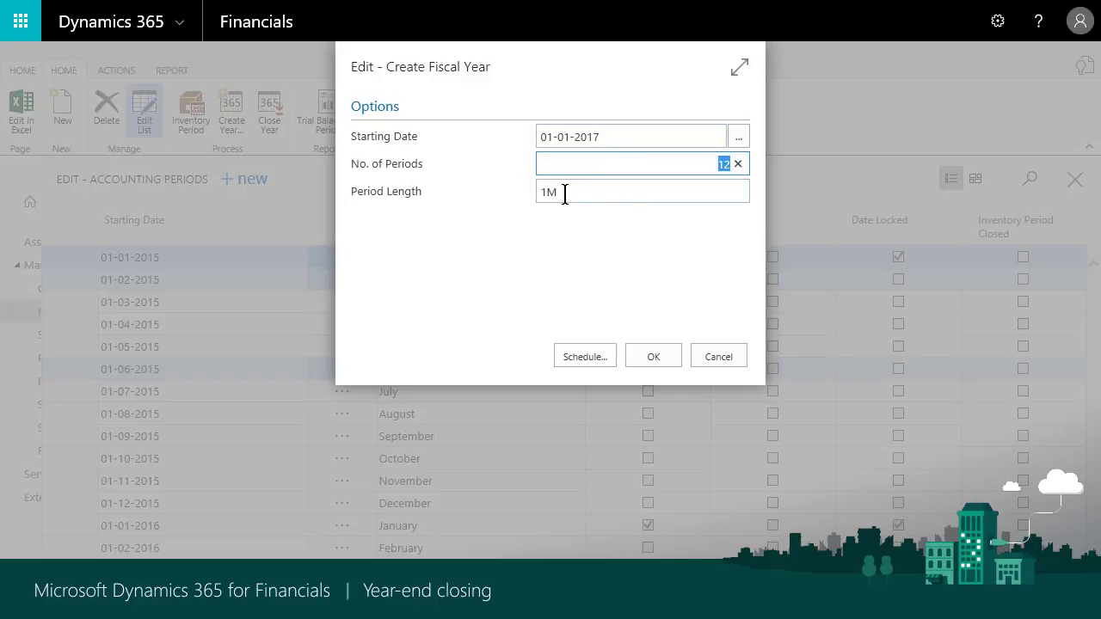
left_click(654, 357)
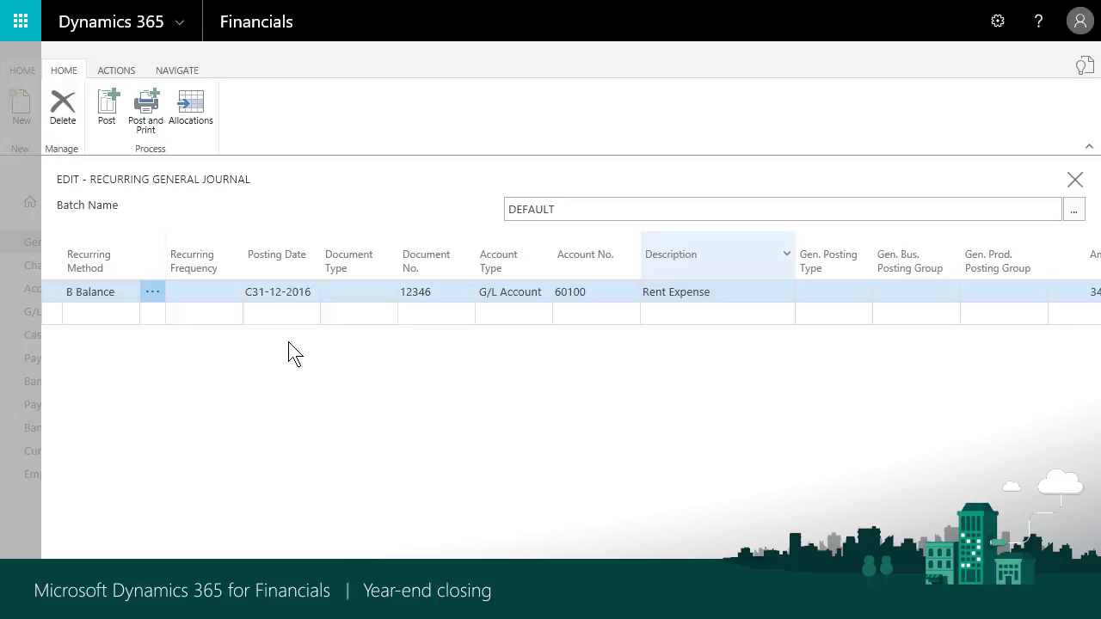
- Check the dimensions on the first allocation line of the Rent Expense entry in the recurring general journal
left_click(186, 103)
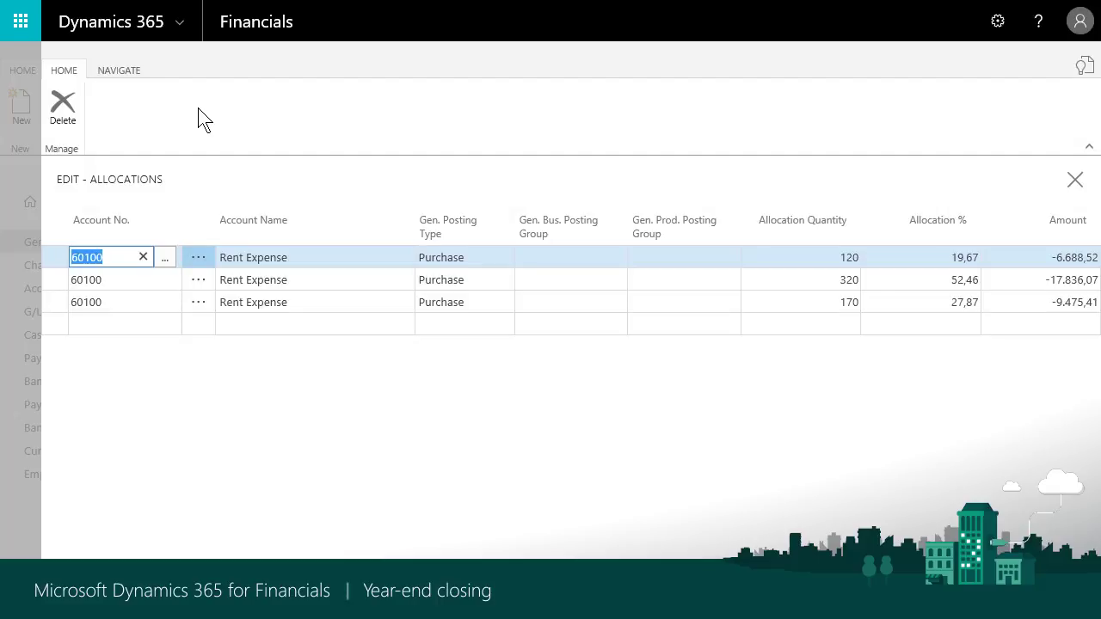
left_click(128, 72)
left_click(77, 116)
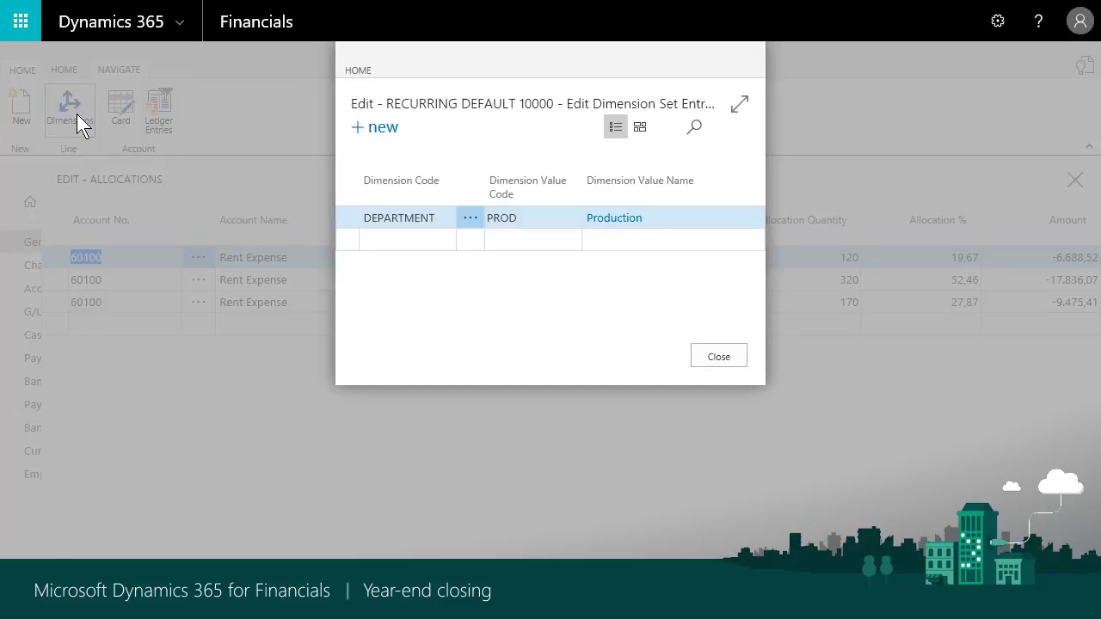
left_click(726, 357)
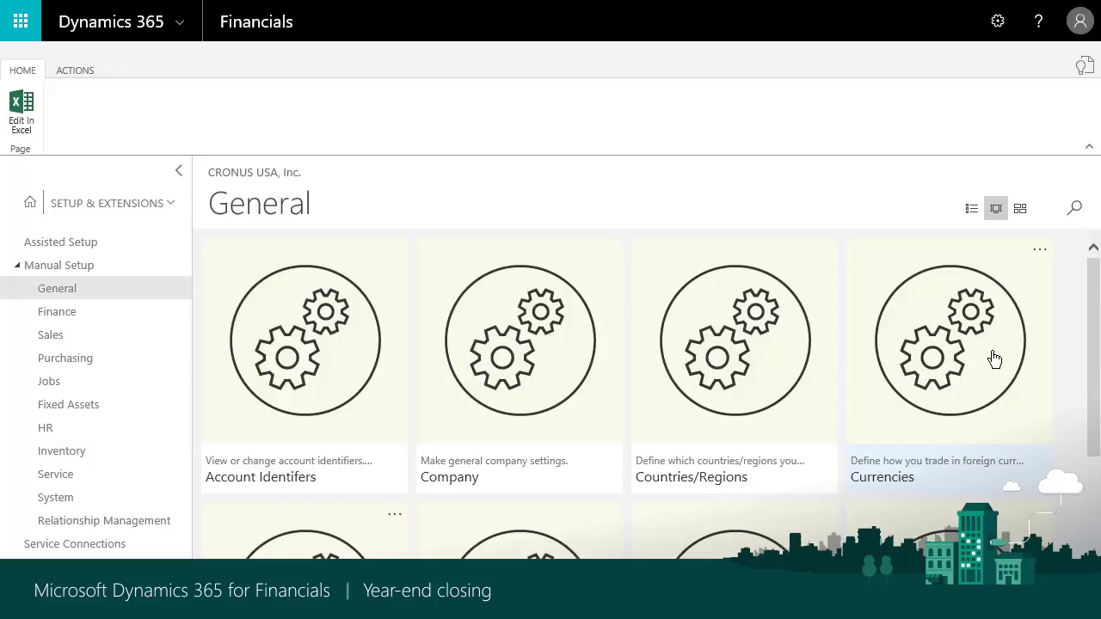
- Open the Currencies setup from the General manual setup
left_click(995, 360)
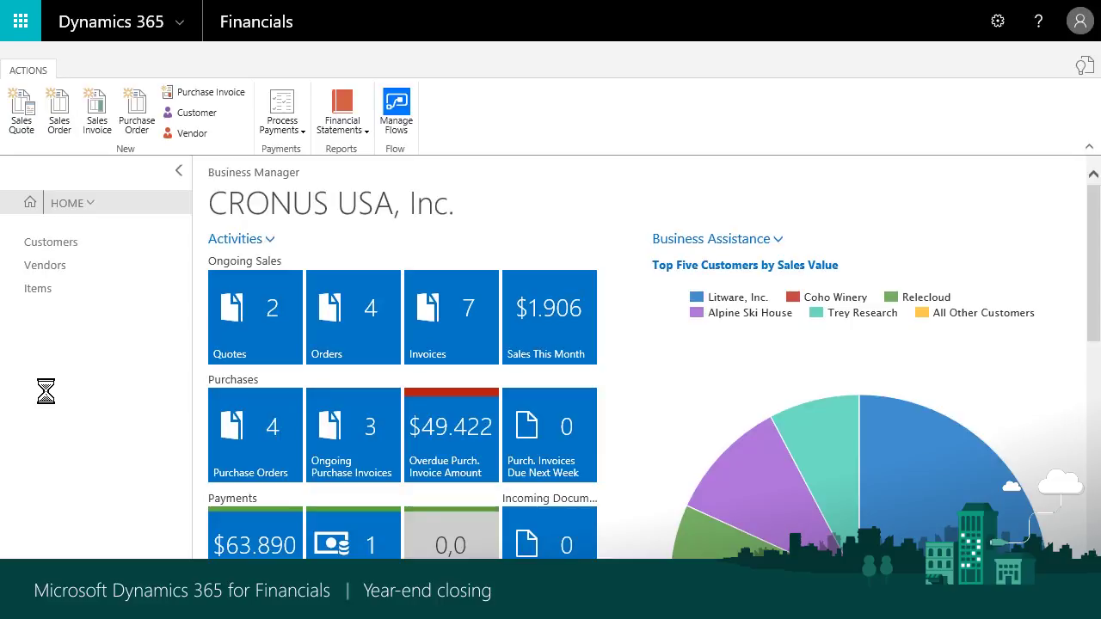
- Look through the reports offered in the Finance and Sales areas and the financial statements offered on the home page
left_click(50, 205)
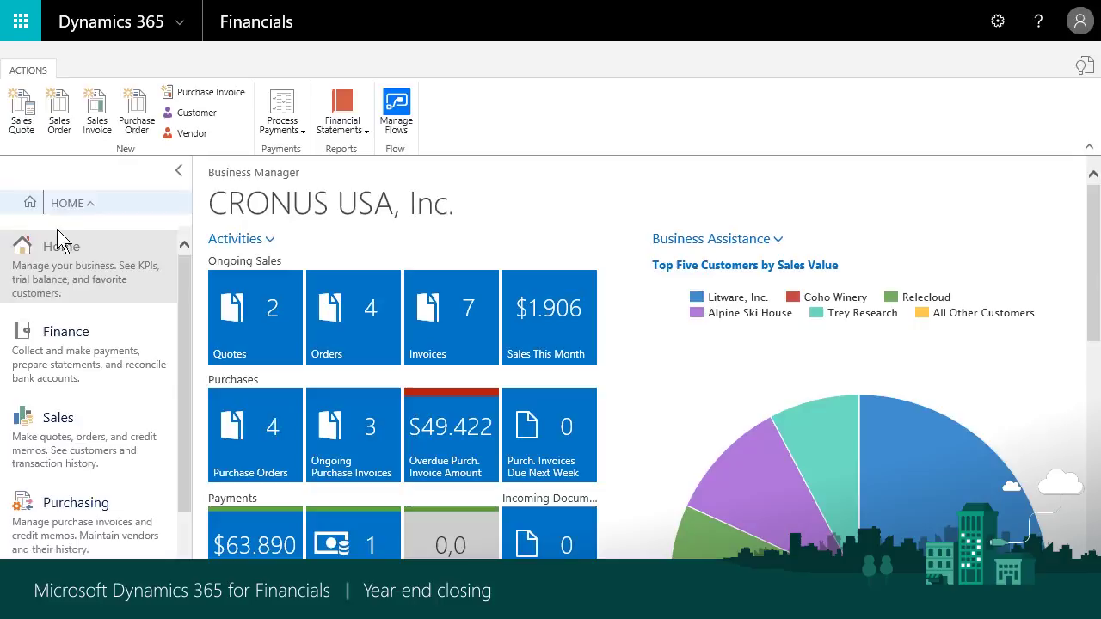
left_click(73, 354)
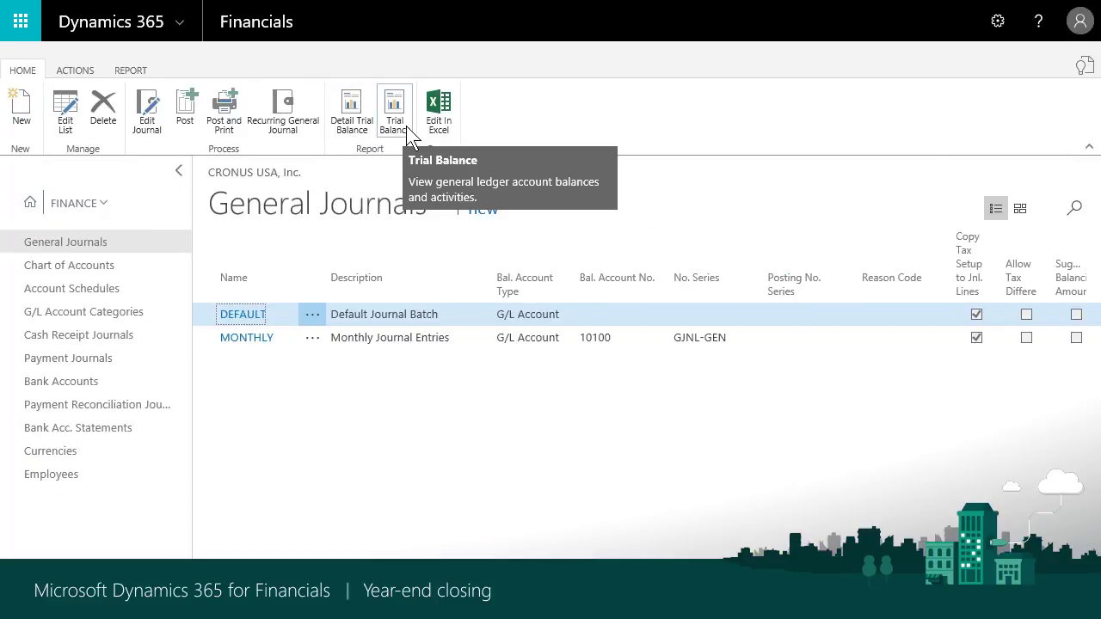
left_click(29, 202)
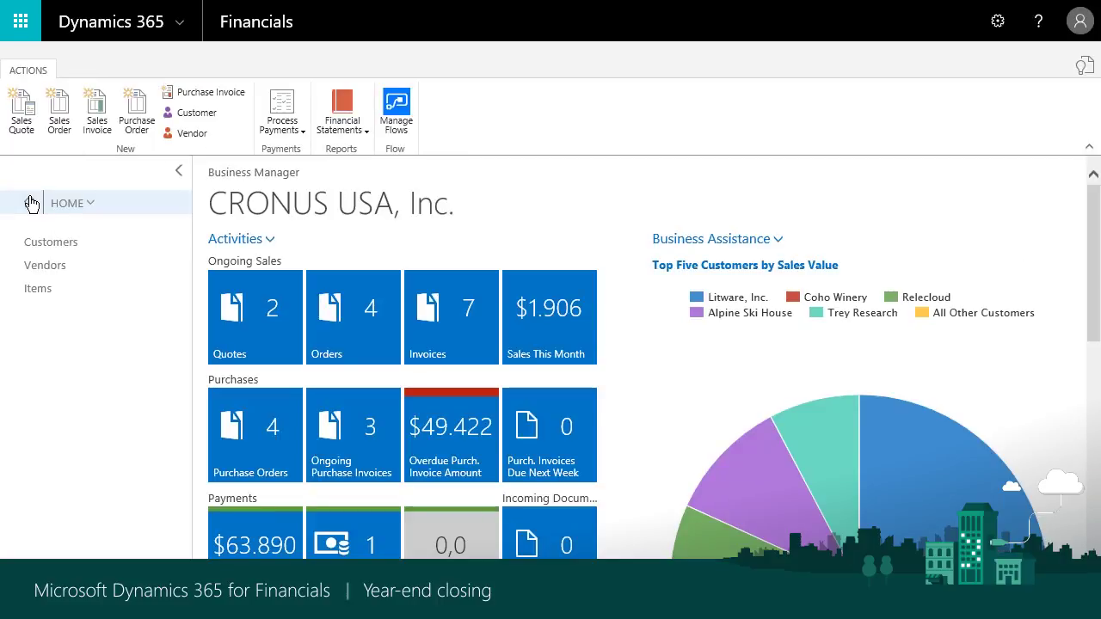
left_click(67, 203)
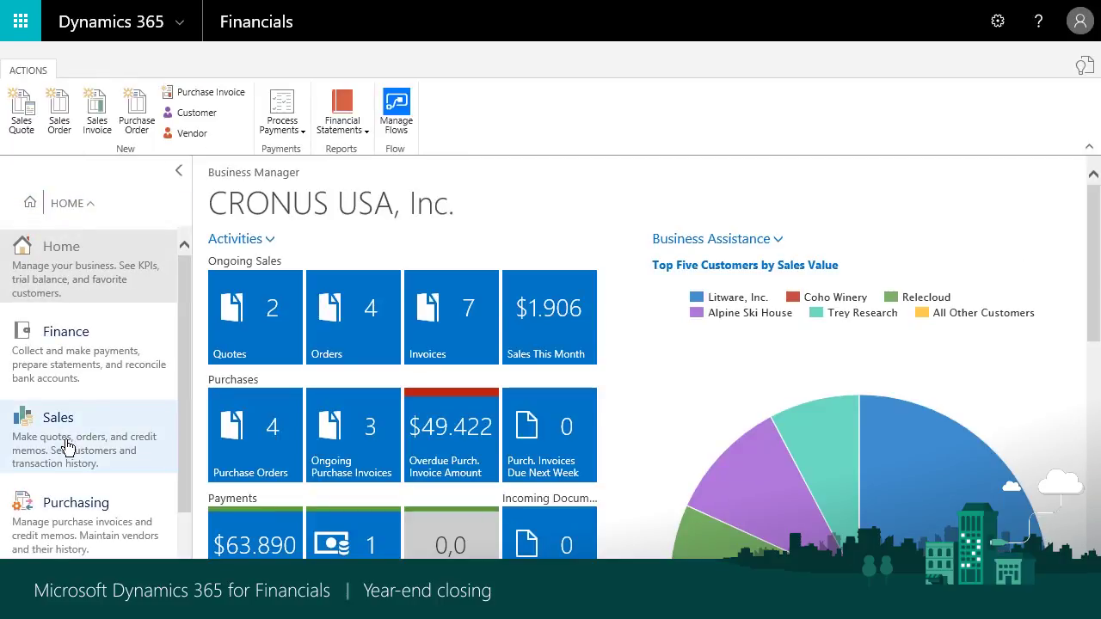
left_click(67, 447)
left_click(130, 72)
left_click(66, 127)
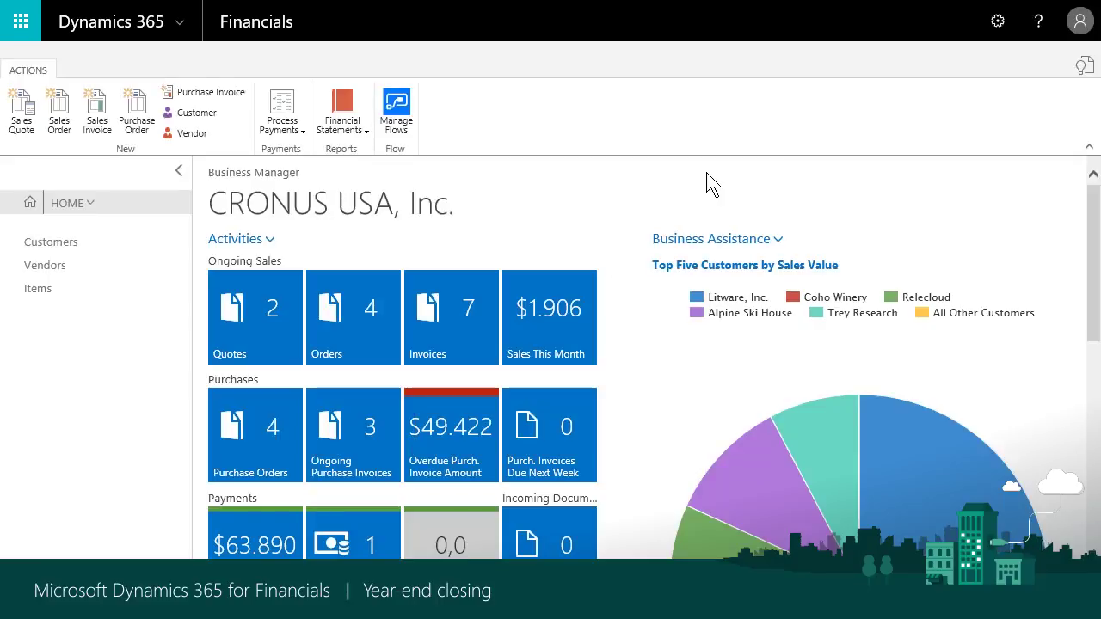
left_click(329, 104)
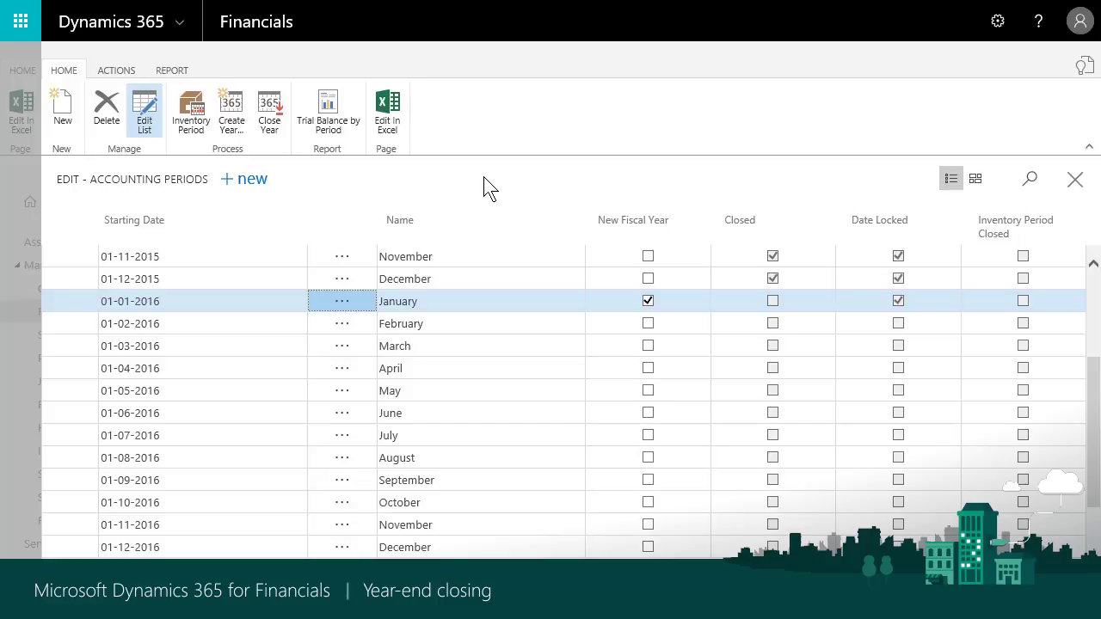
- Close the fiscal year from 01-01-16 to 31-12-16 in the accounting periods
left_click(267, 120)
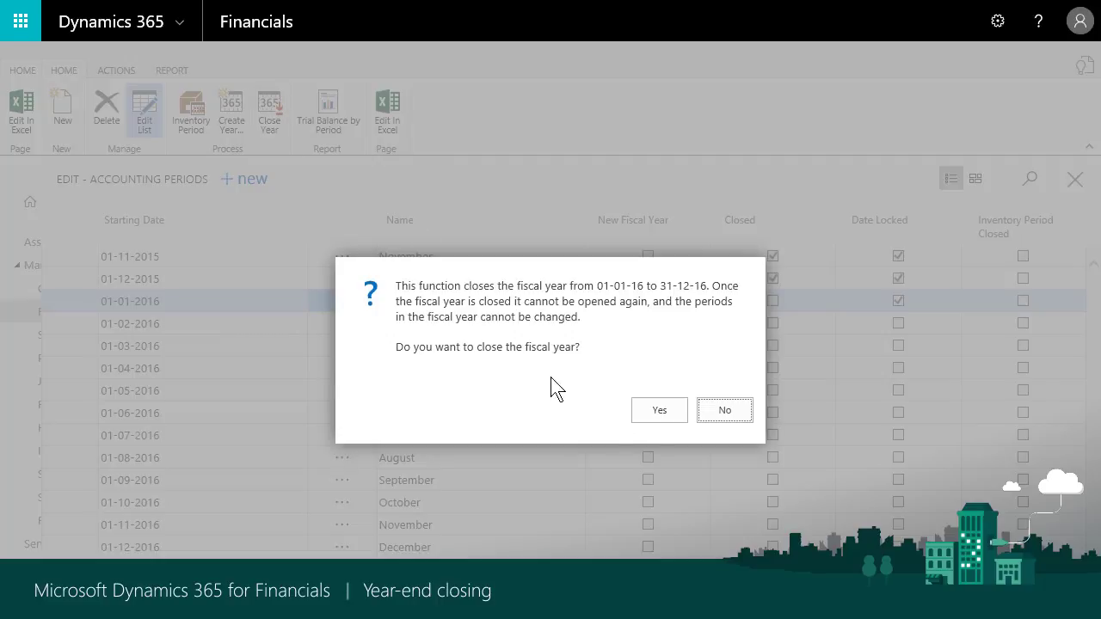
left_click(654, 415)
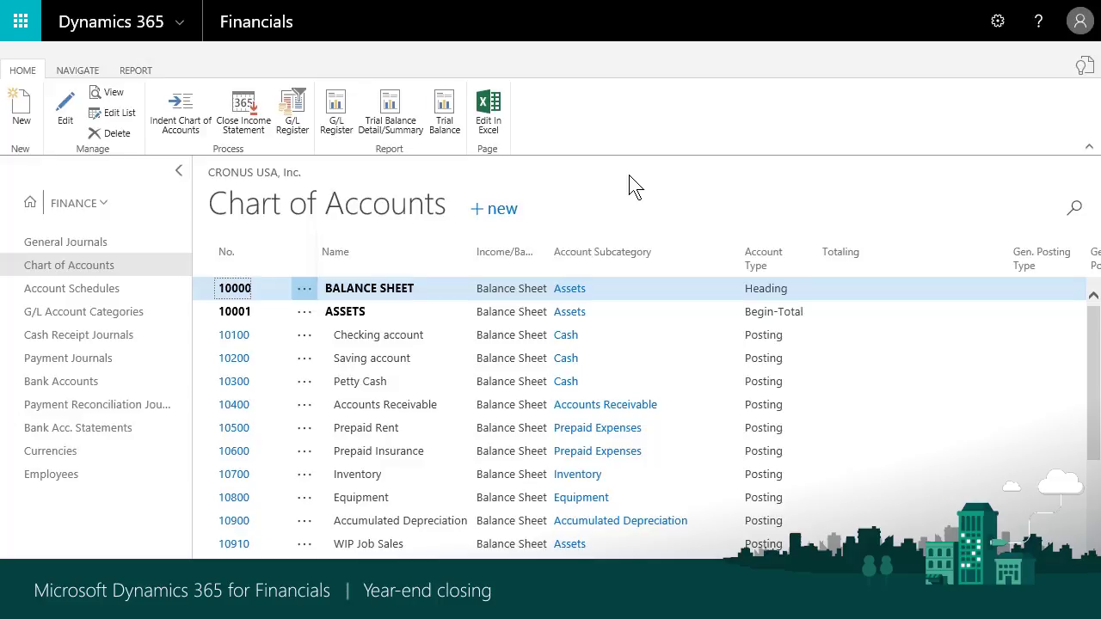
- Start Close Income Statement with the GENERAL journal template and the DEFAULT journal batch
left_click(246, 126)
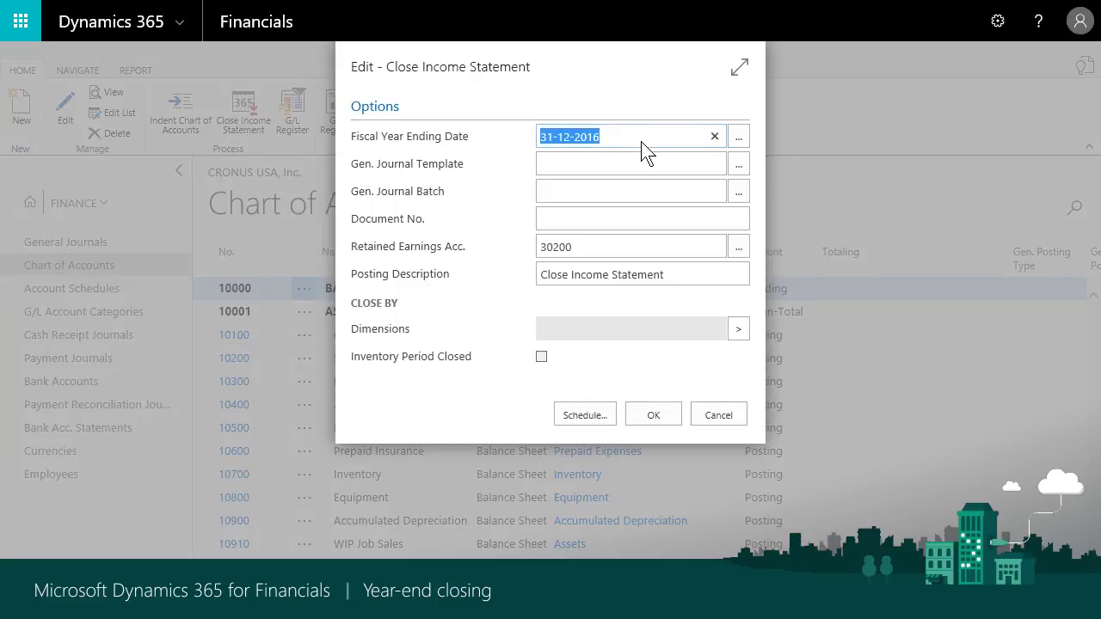
left_click(739, 166)
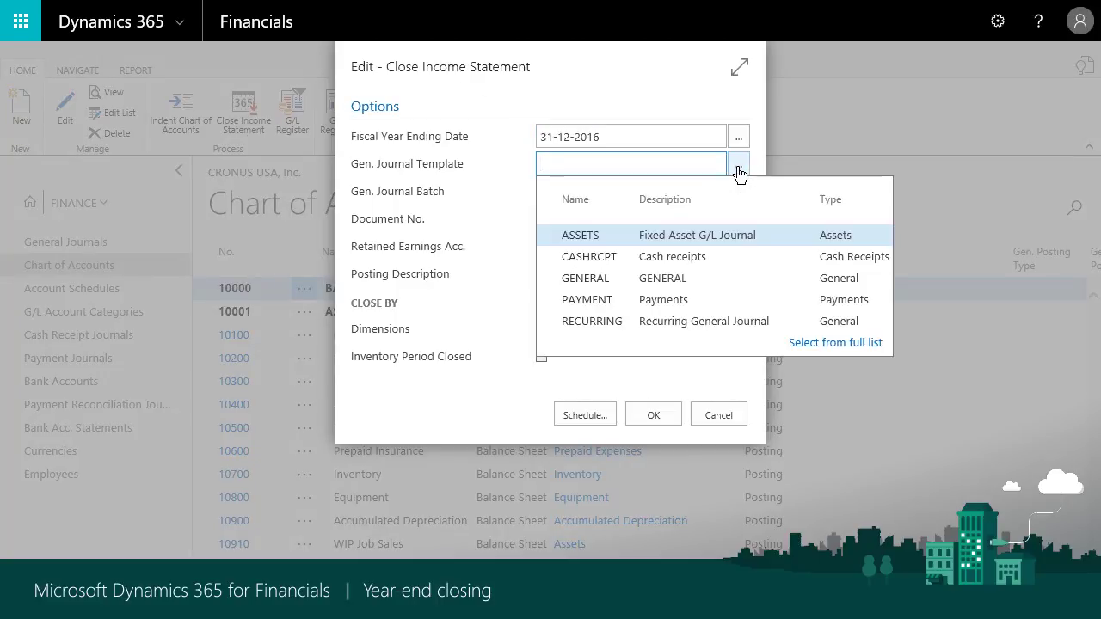
left_click(570, 277)
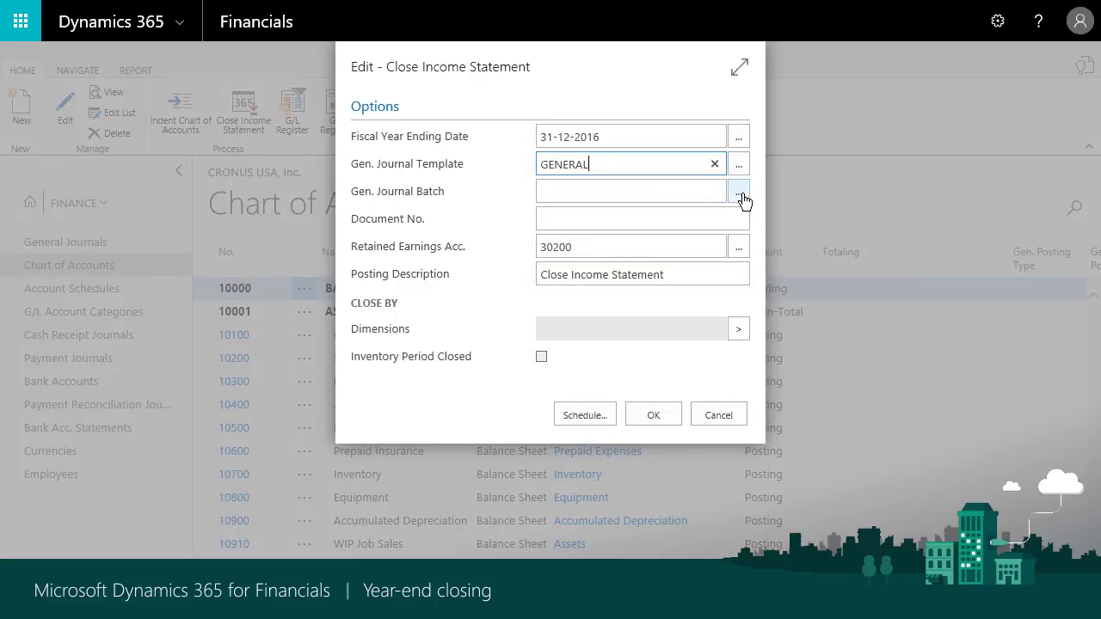
left_click(740, 196)
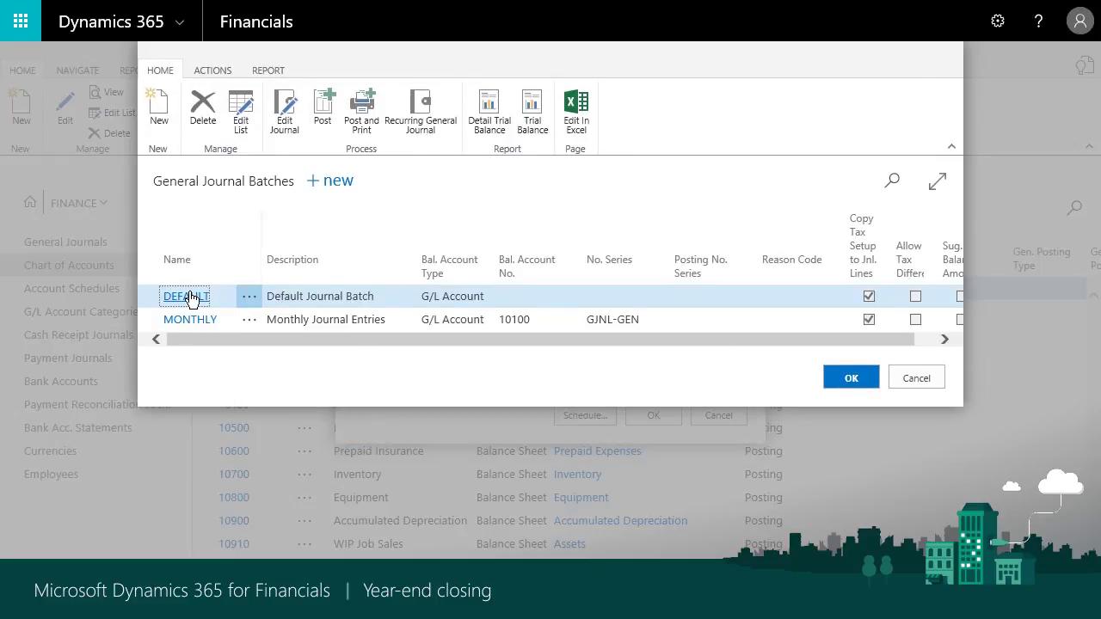
left_click(186, 296)
- Set the document number to 12345 and create the closing journal lines
left_click(612, 220)
type("1234")
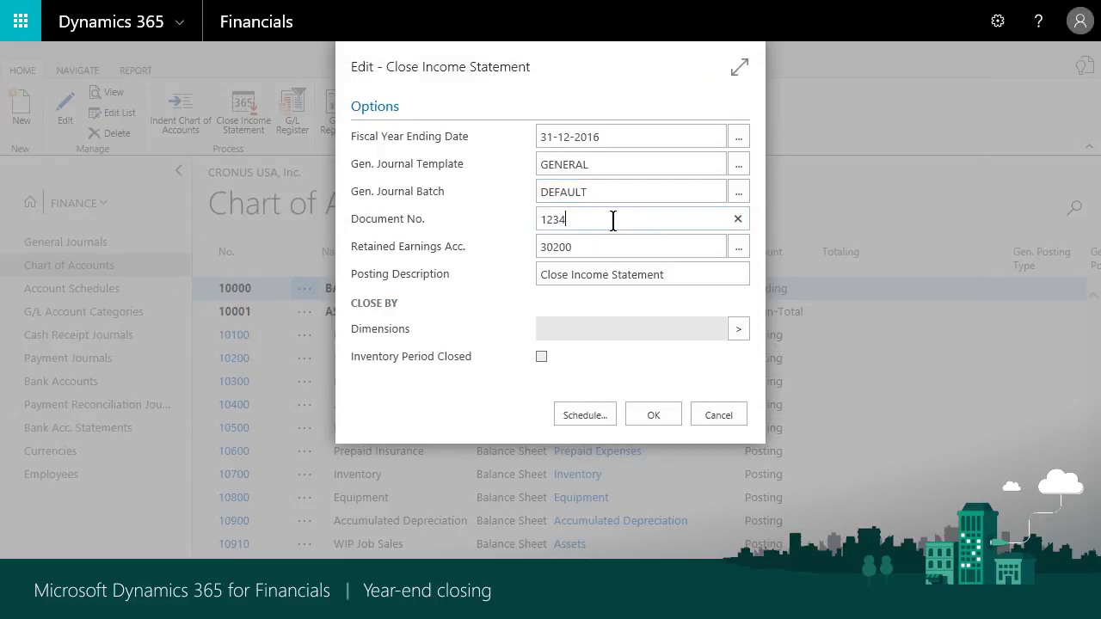
type("5")
left_click(614, 248)
left_click(667, 417)
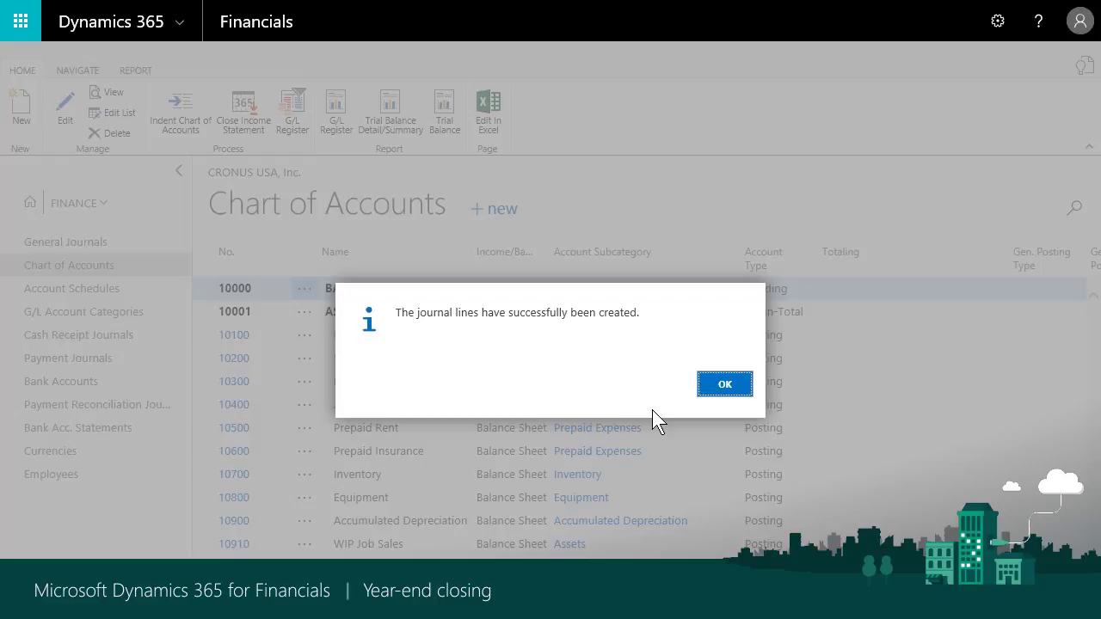
left_click(716, 385)
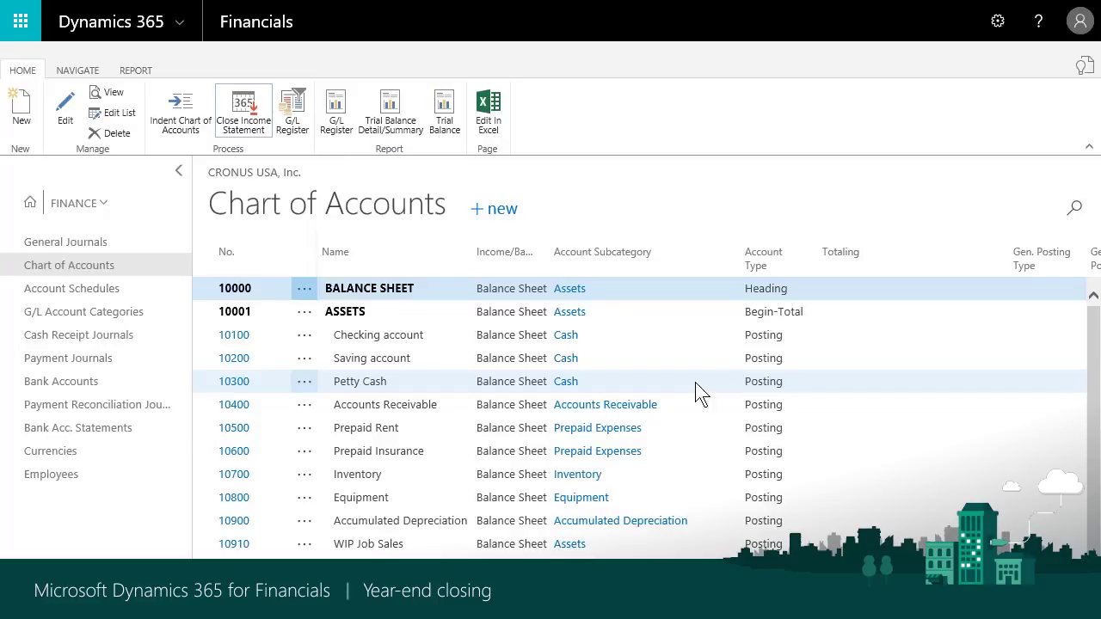
- Post the year-end closing lines in the DEFAULT general journal batch
left_click(72, 248)
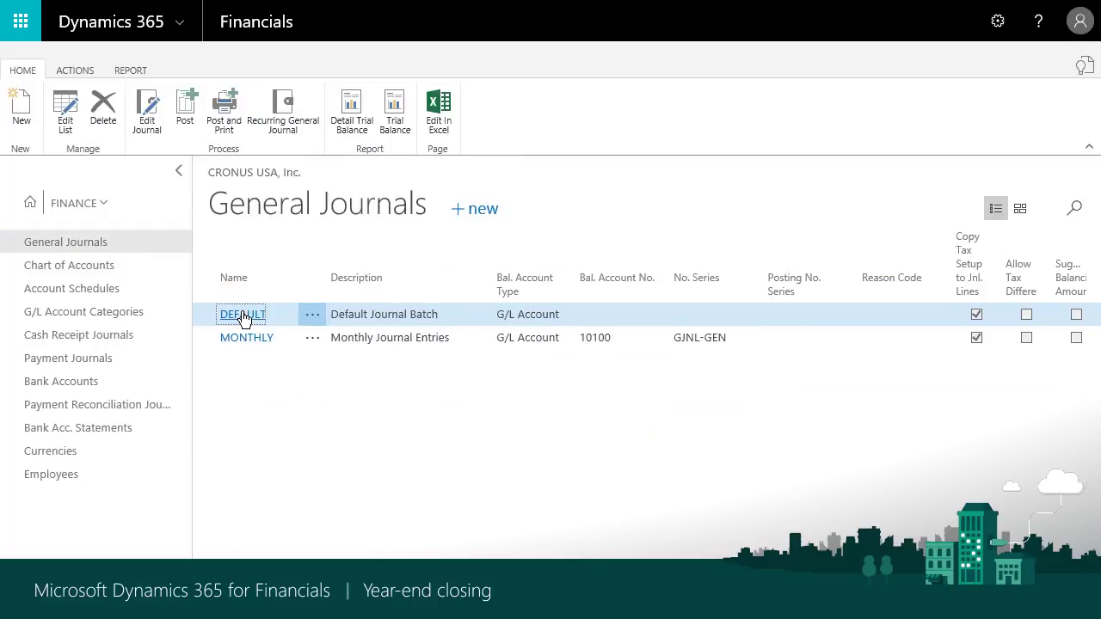
left_click(243, 314)
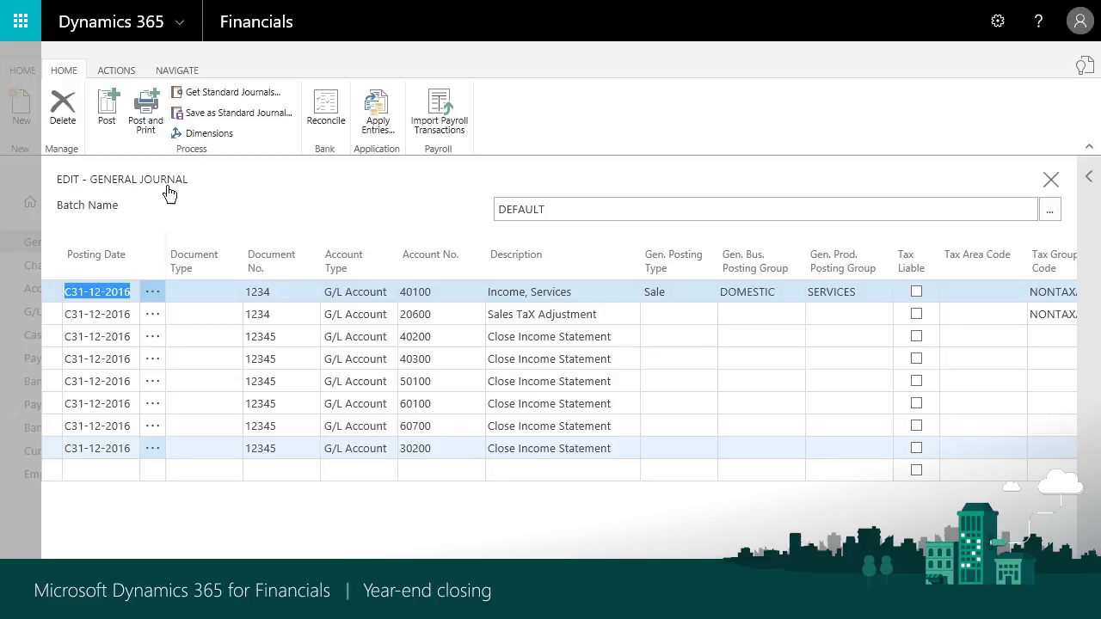
left_click(101, 107)
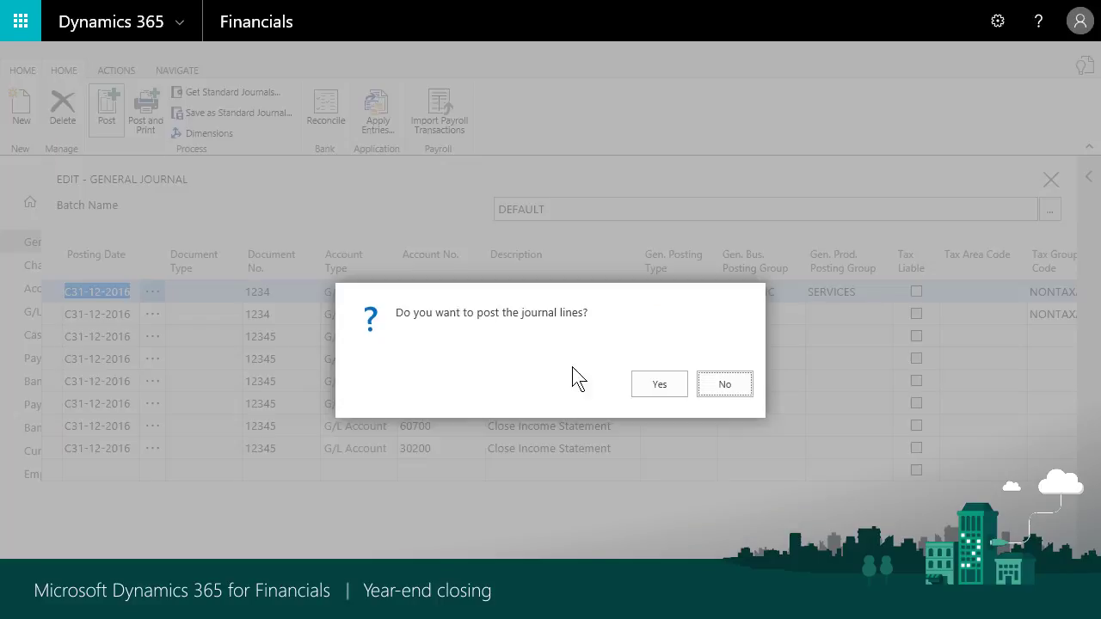